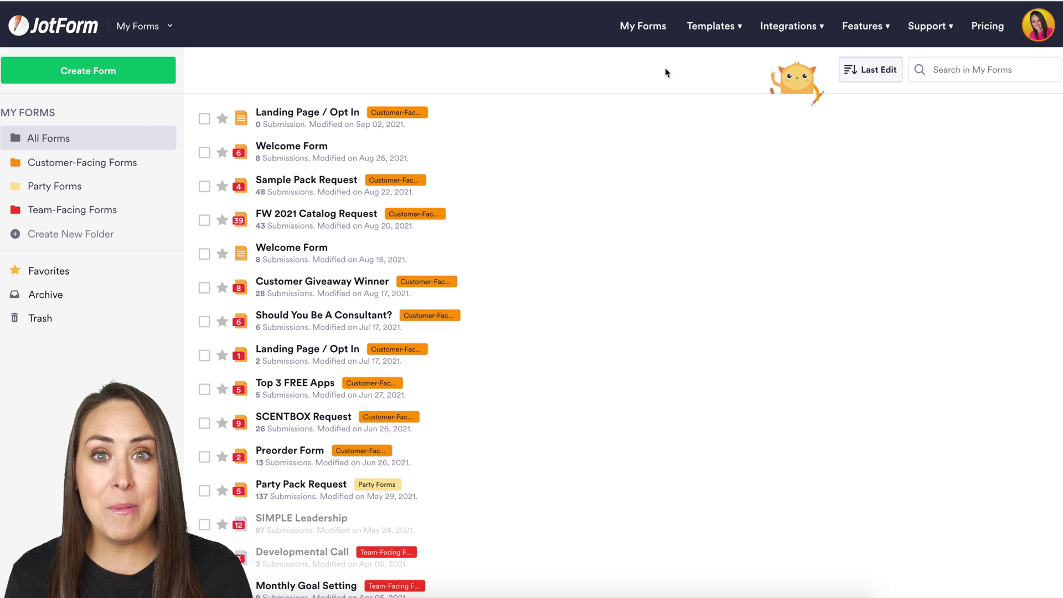
- Create a blank Classic Form from scratch and remove its default header
click(113, 69)
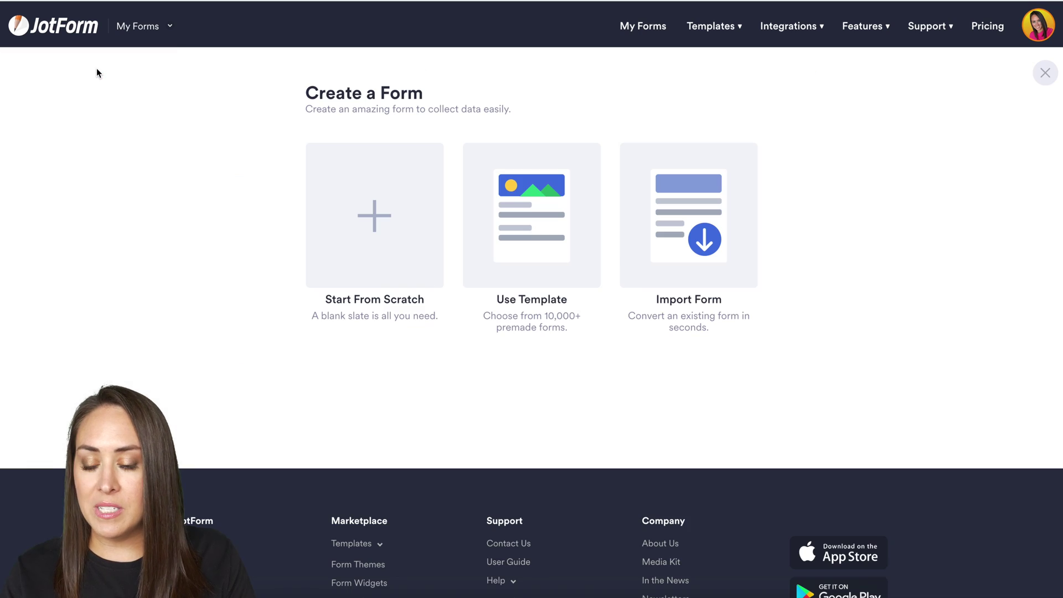
click(363, 244)
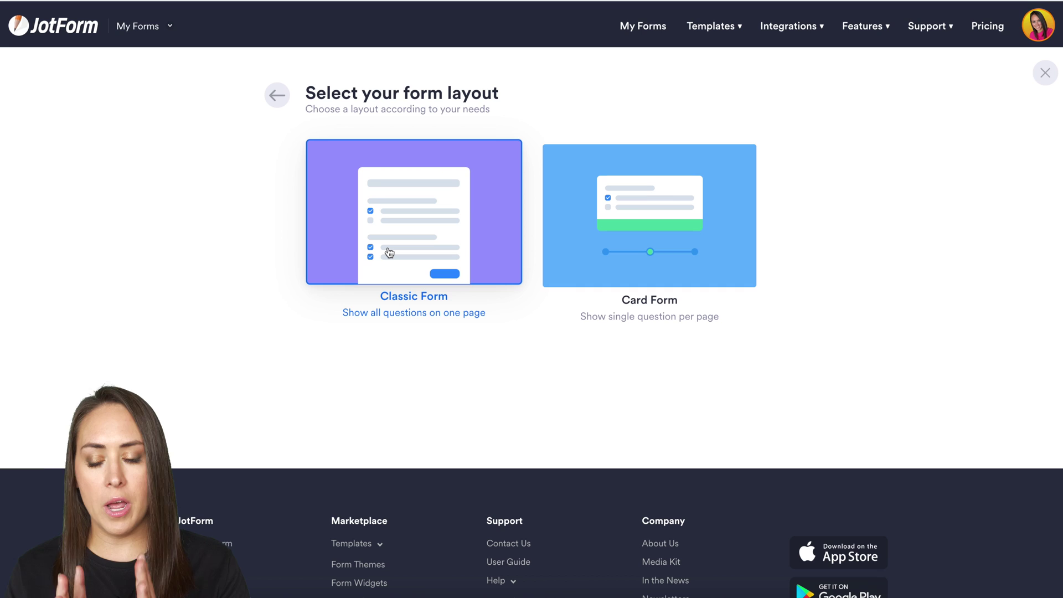
click(390, 252)
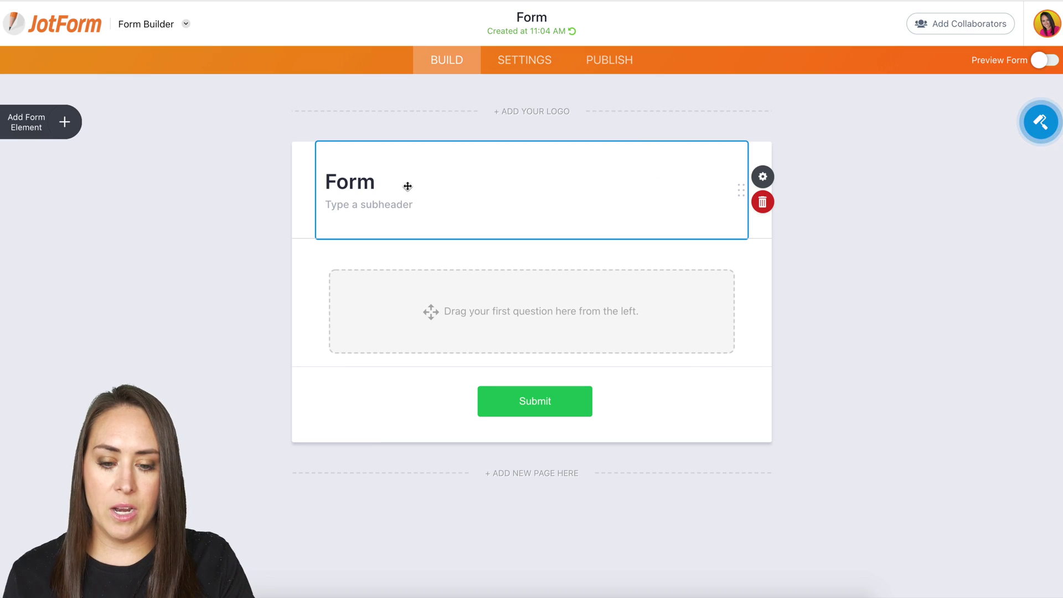
click(763, 202)
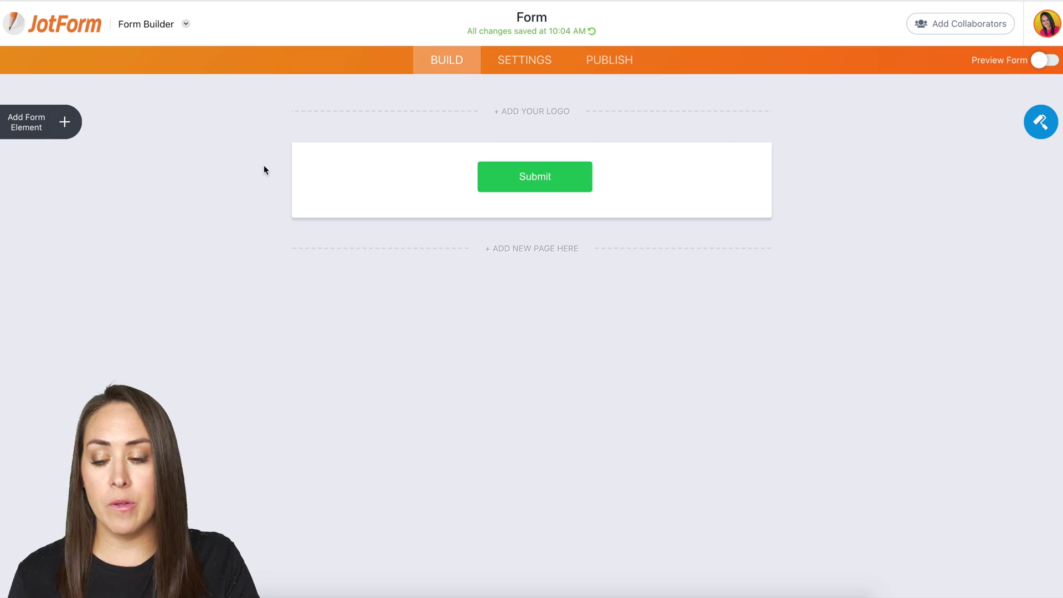
- Add a Short Text question labelled 'First Name' and an Email field below it
click(48, 132)
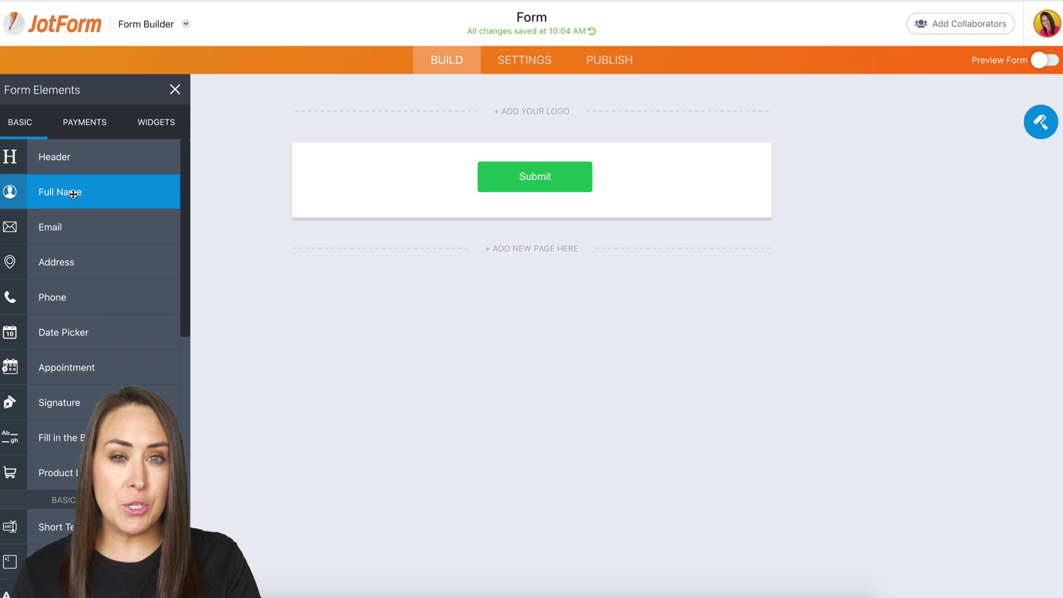
click(62, 526)
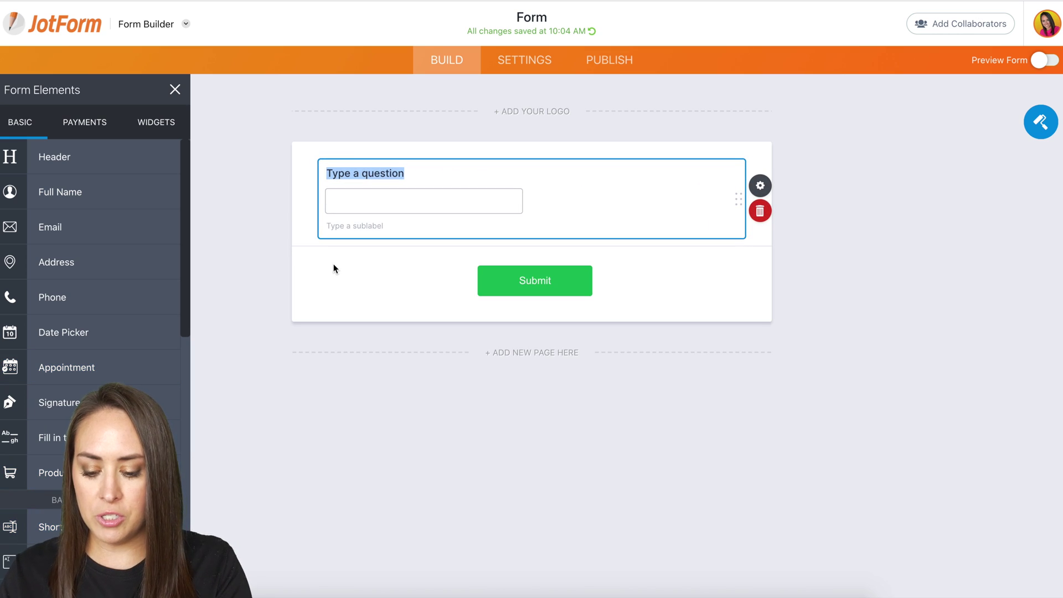
text(First Name)
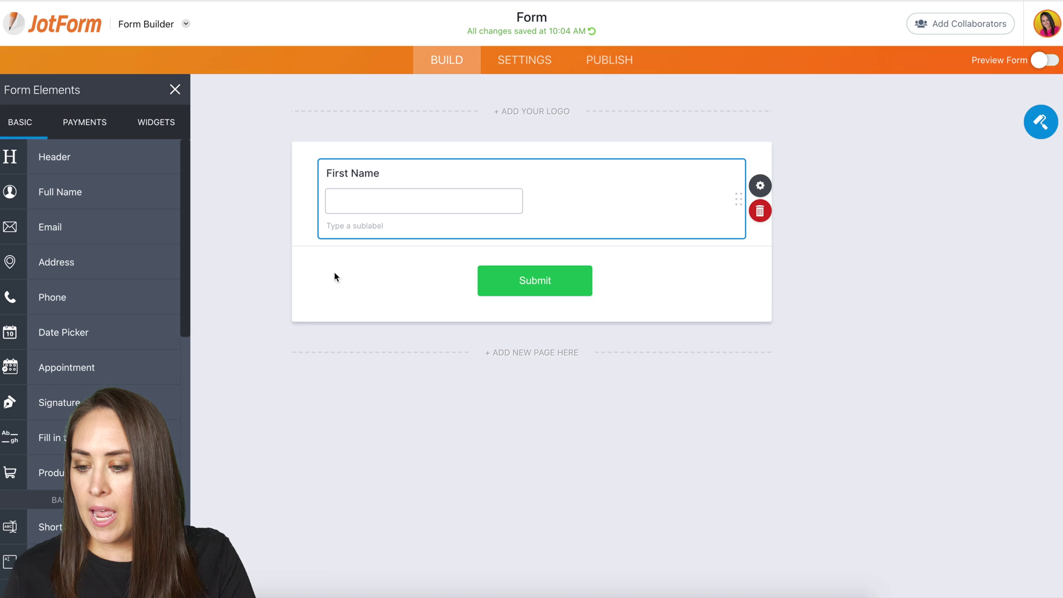
click(94, 234)
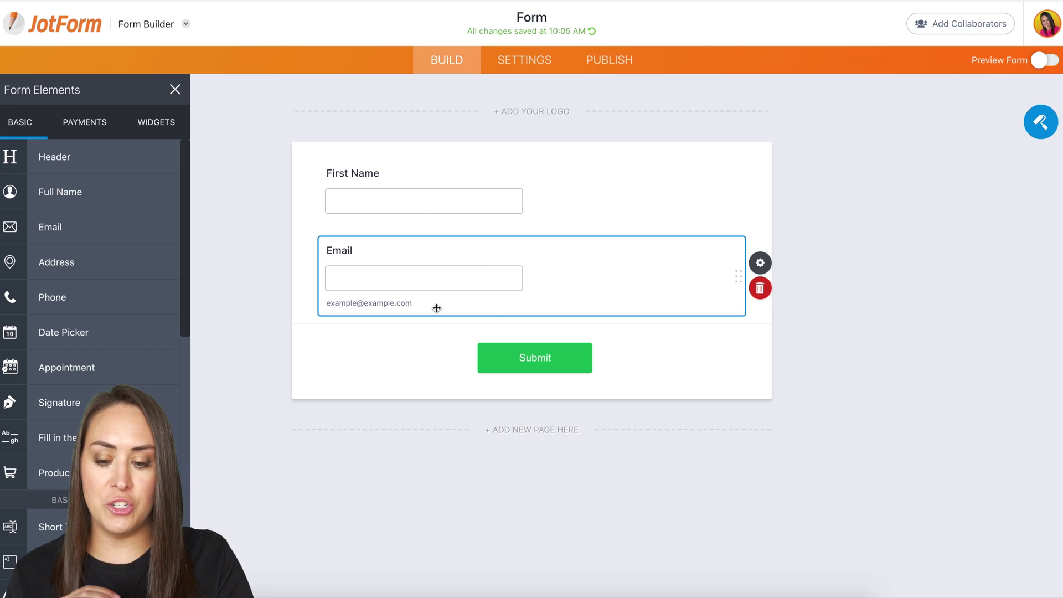
- Clear the Email field's example sub label and make Email and First Name required
click(760, 264)
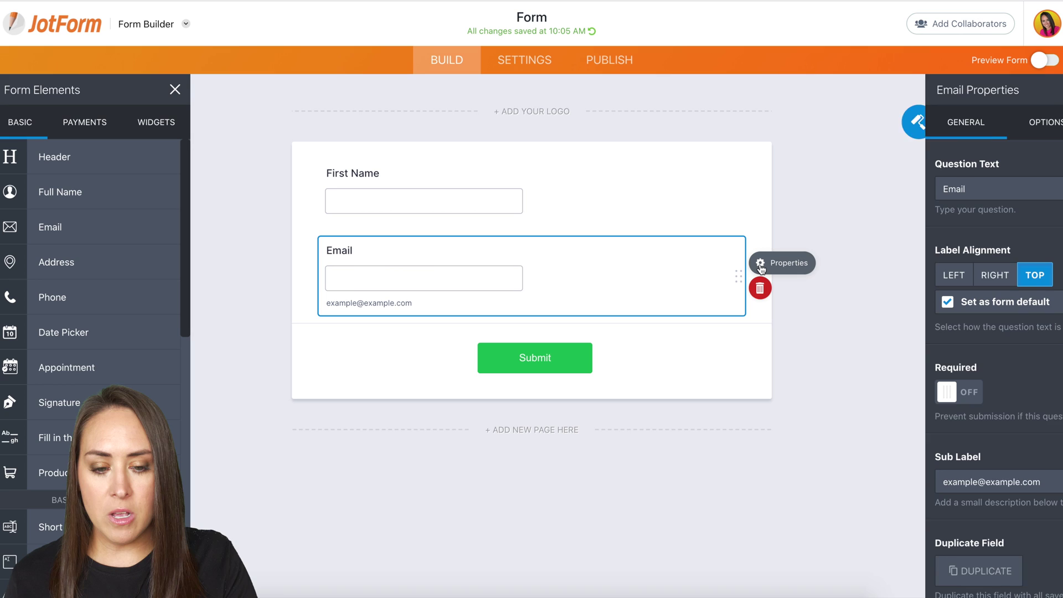
click(934, 125)
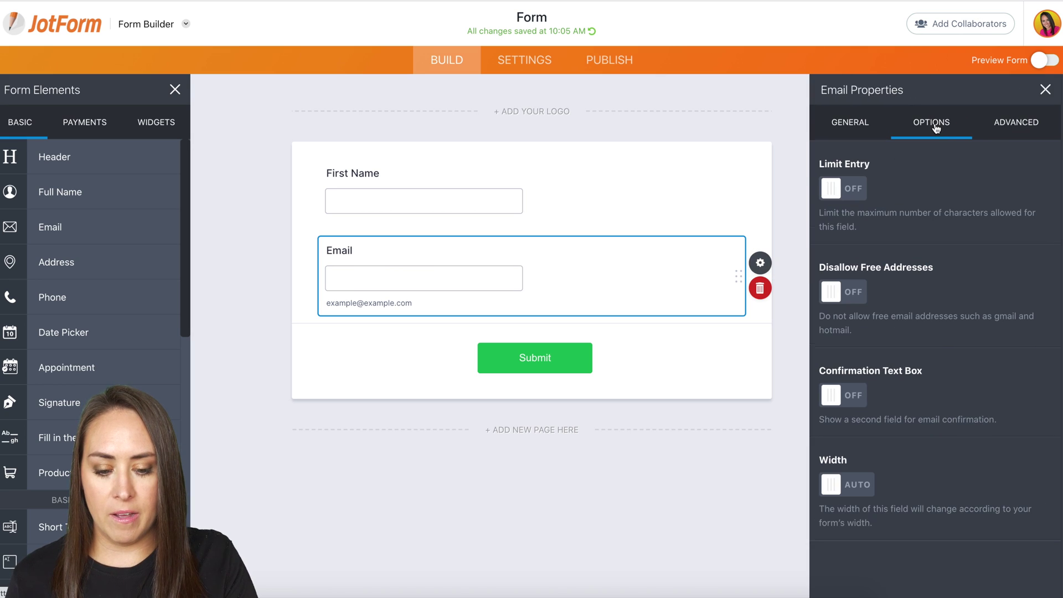
click(850, 122)
double_click(915, 483)
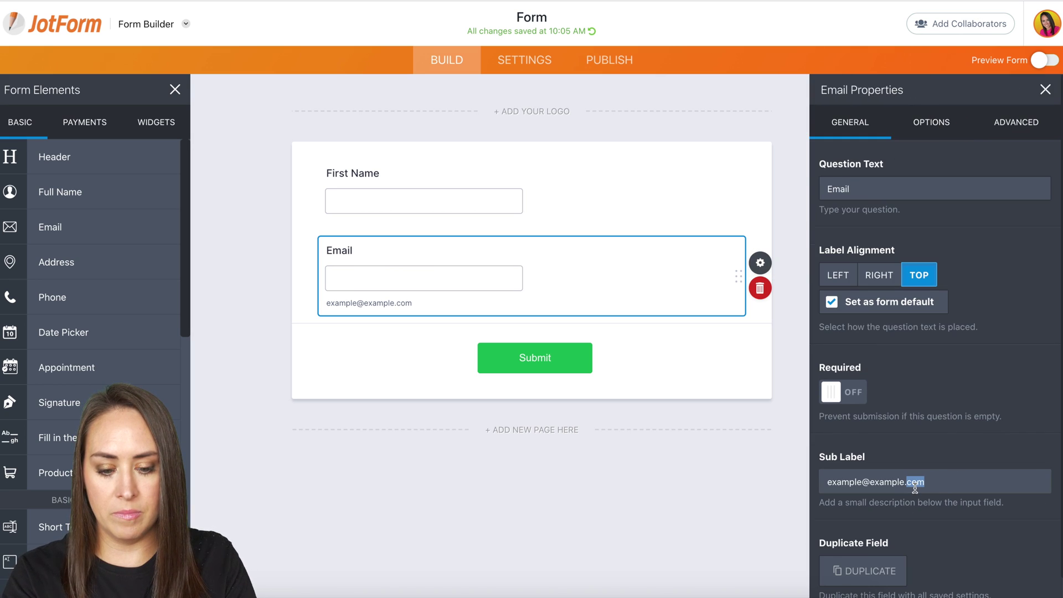
triple_click(915, 484)
key(BackSpace)
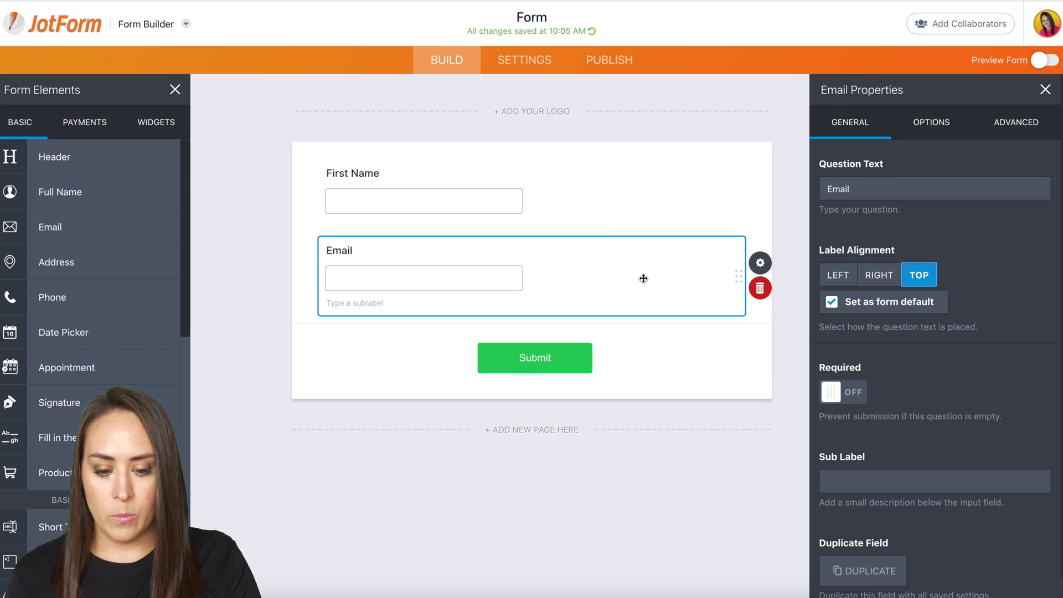
click(832, 392)
click(660, 205)
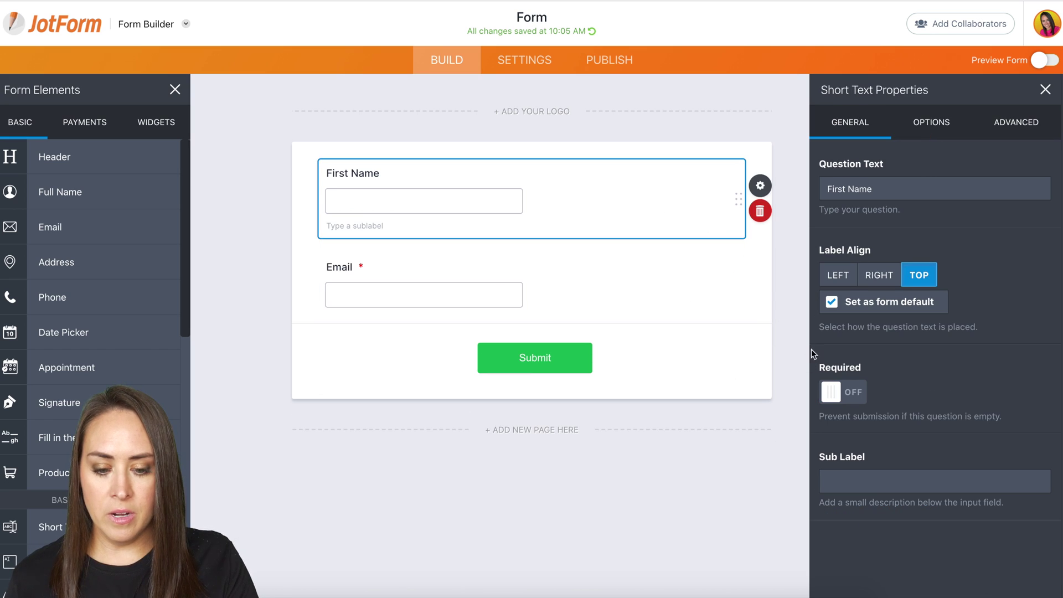
click(842, 392)
- Add a Paragraph element at the top of the form, above the fields
double_click(784, 264)
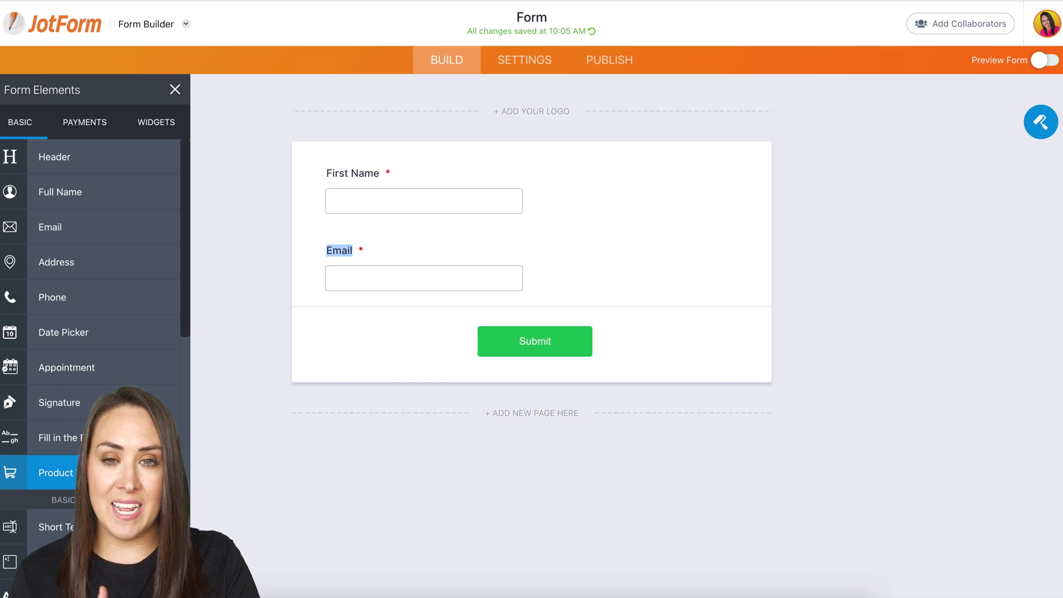
scroll(55, 421, down, 3)
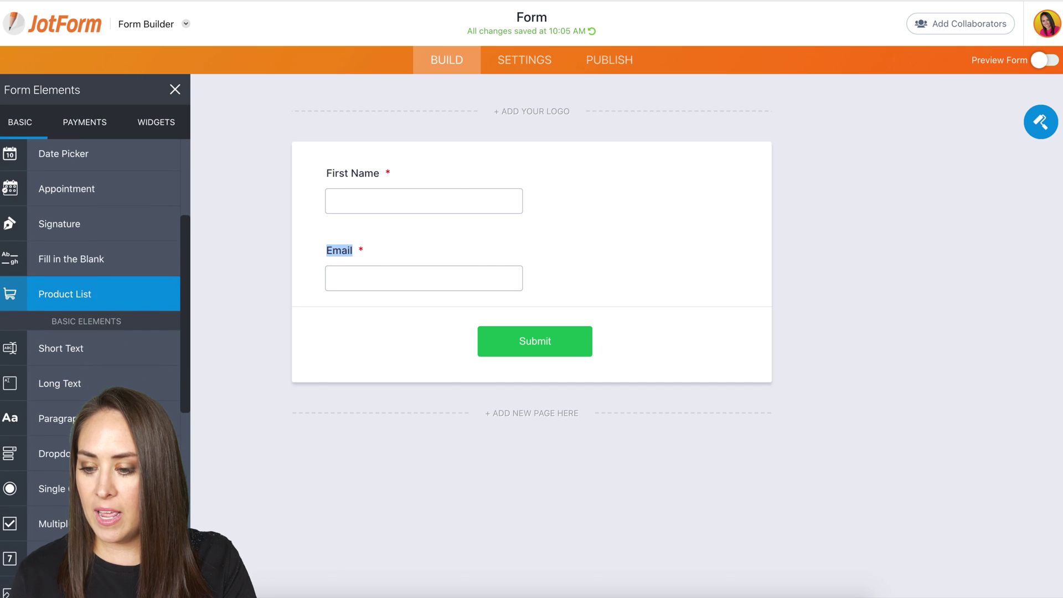
drag(56, 419, 488, 180)
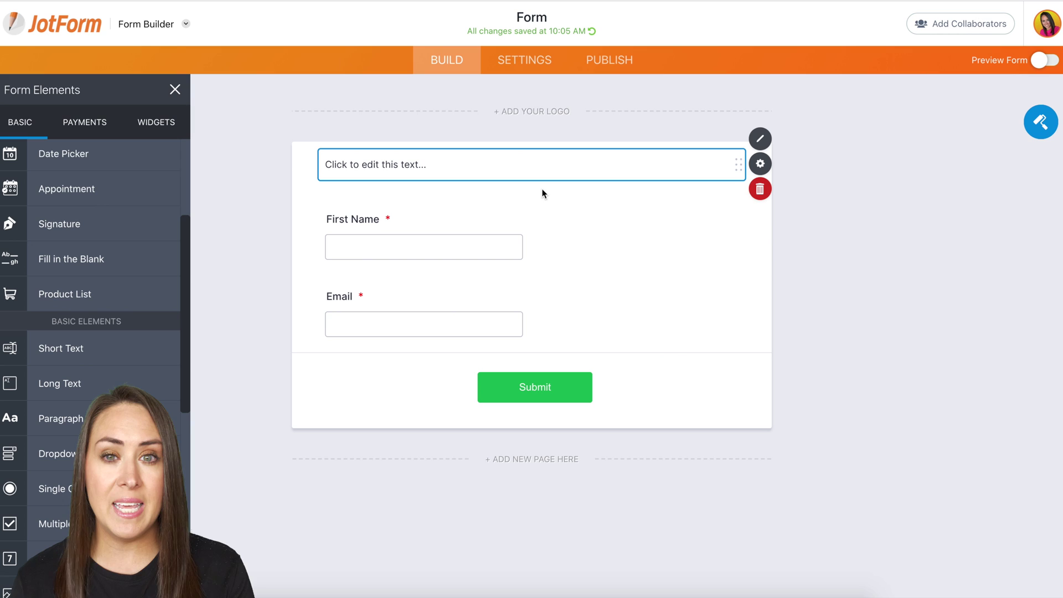
- Center the paragraph and paste the Shop, Amazon Finds, Recent Video and Blog Post links, then save
click(768, 146)
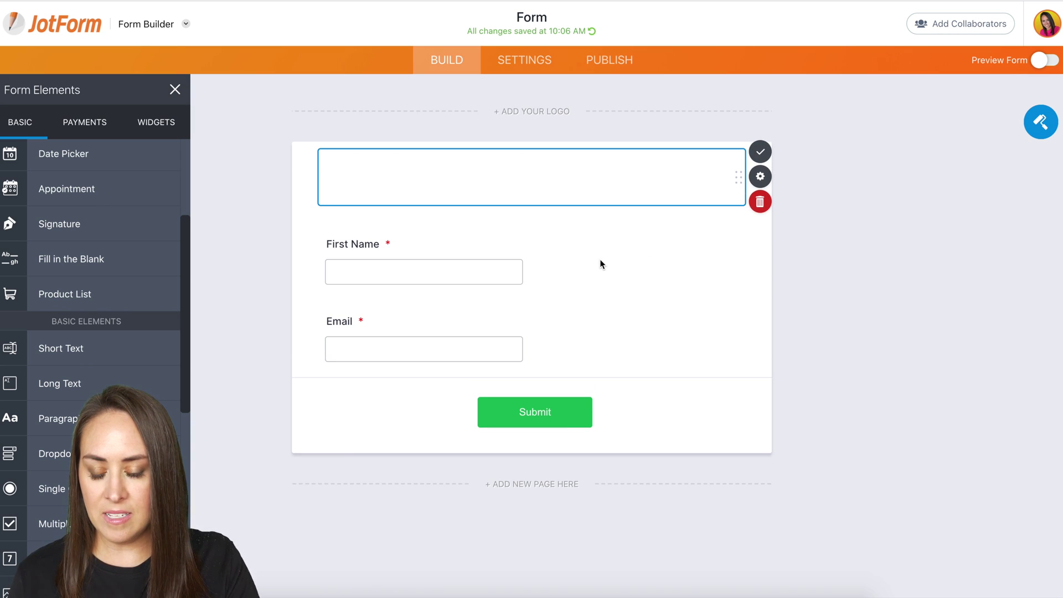
click(526, 179)
click(549, 204)
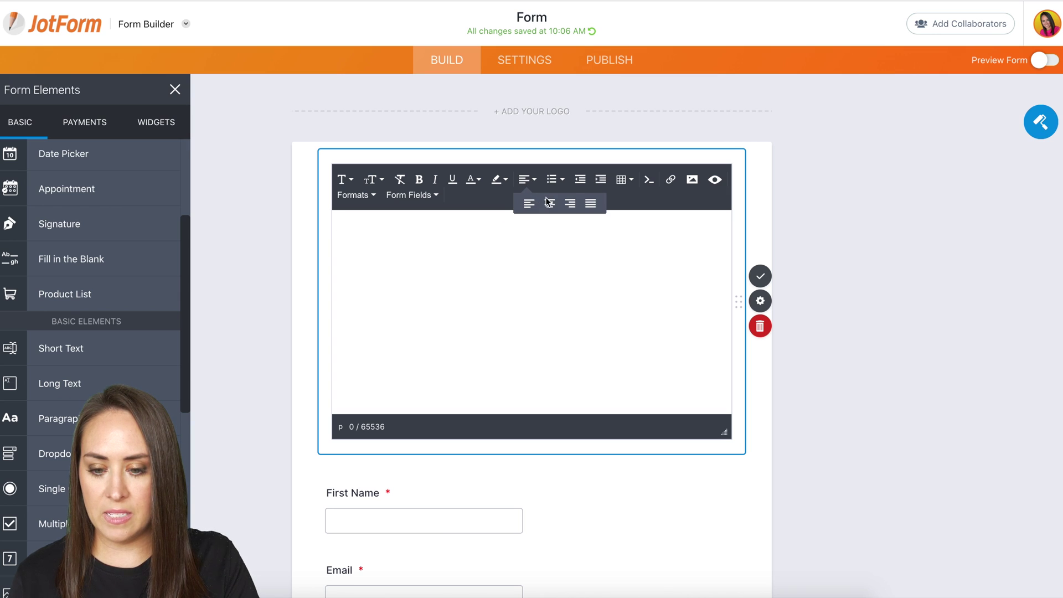
click(543, 236)
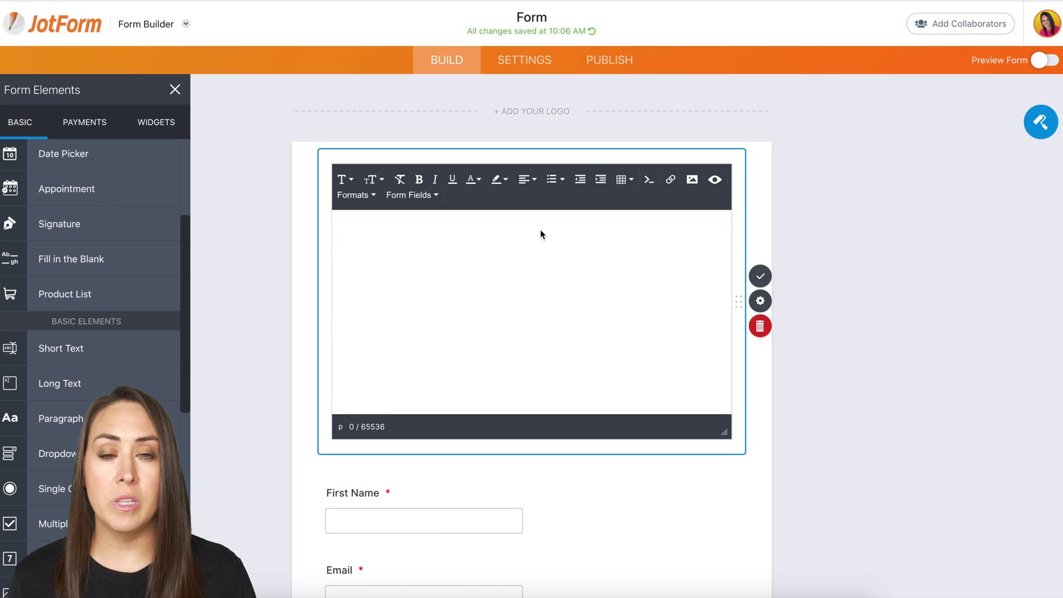
text(Shop Amazon Finds Recent Video Blog Post)
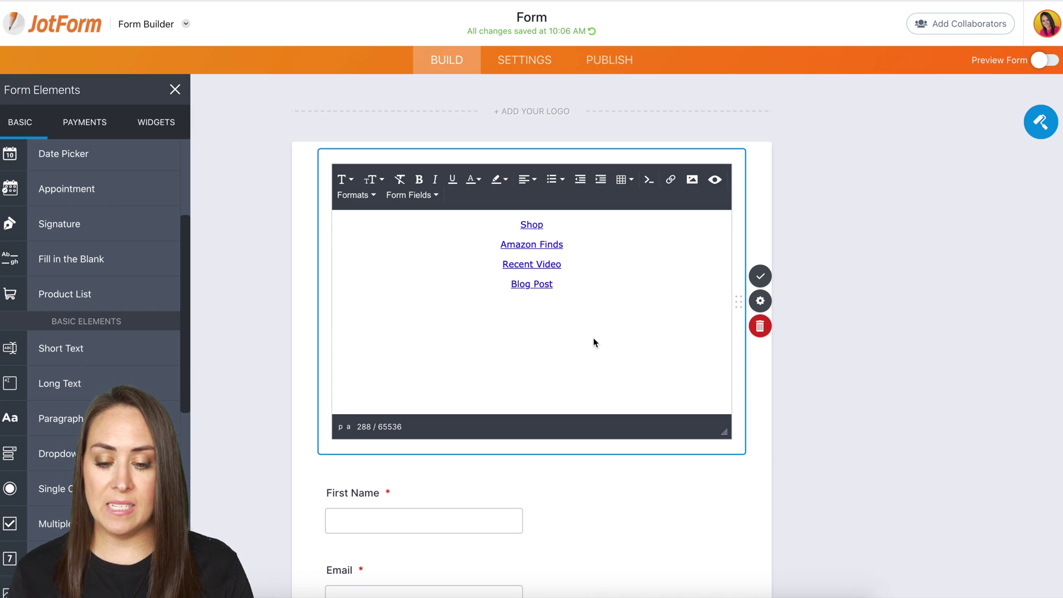
click(770, 282)
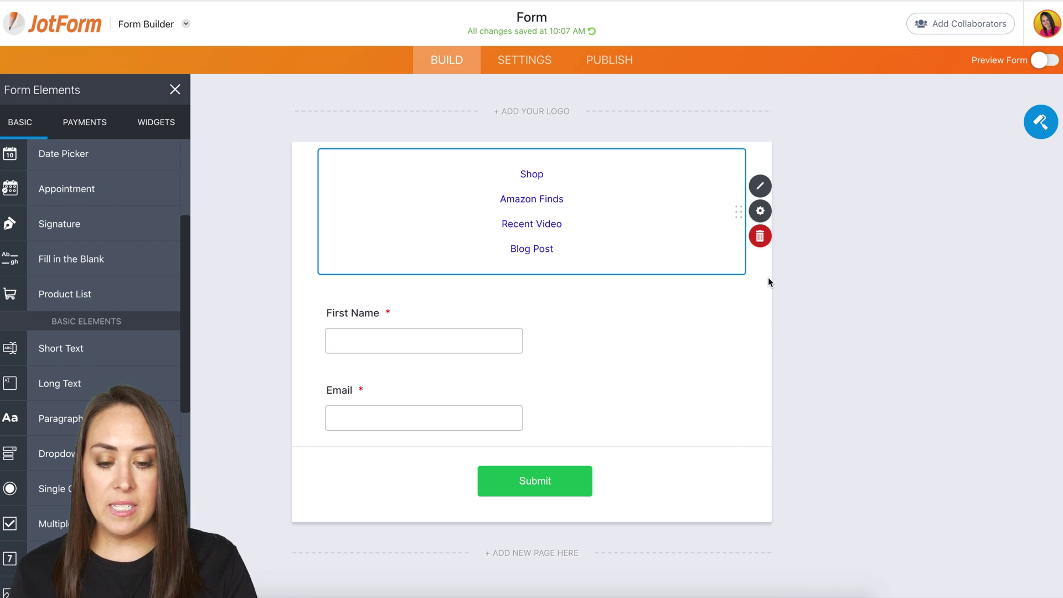
click(877, 311)
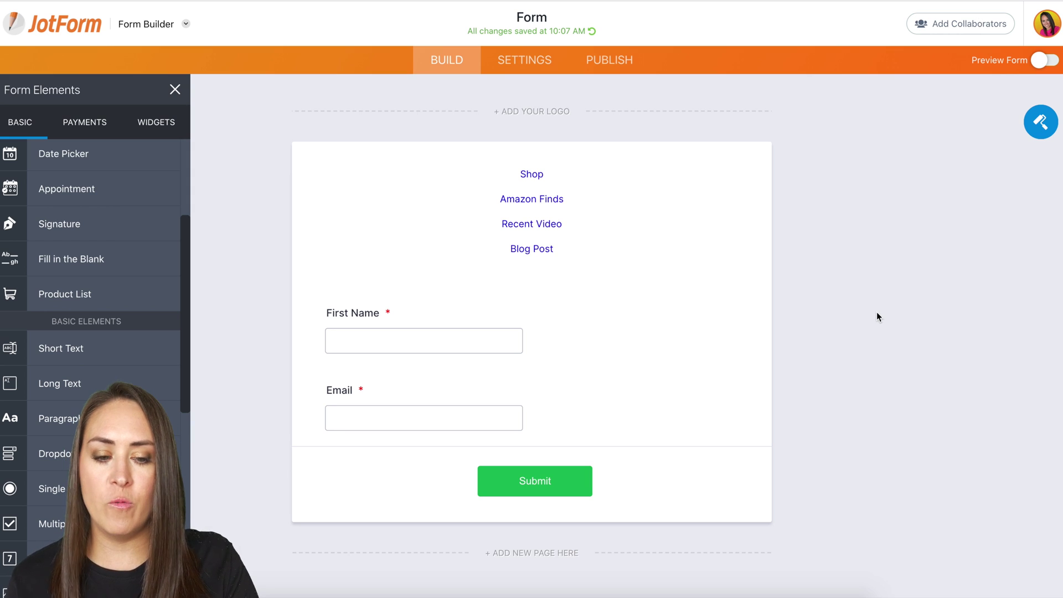
- Paste button-styling CSS into Inject Custom CSS under Form Designer Styles
click(1042, 123)
click(901, 126)
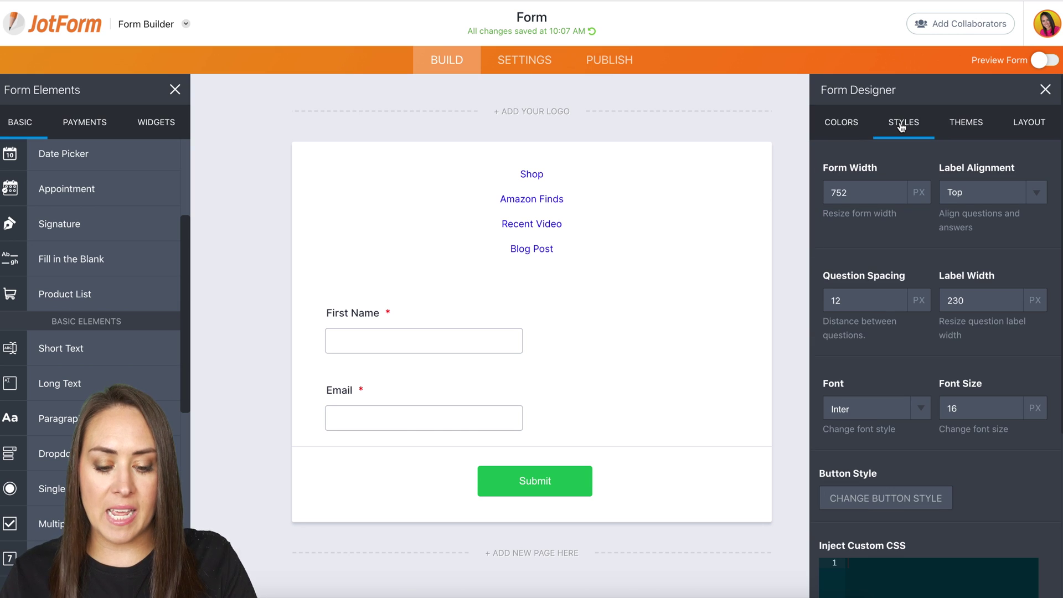
scroll(962, 447, down, 4)
click(893, 338)
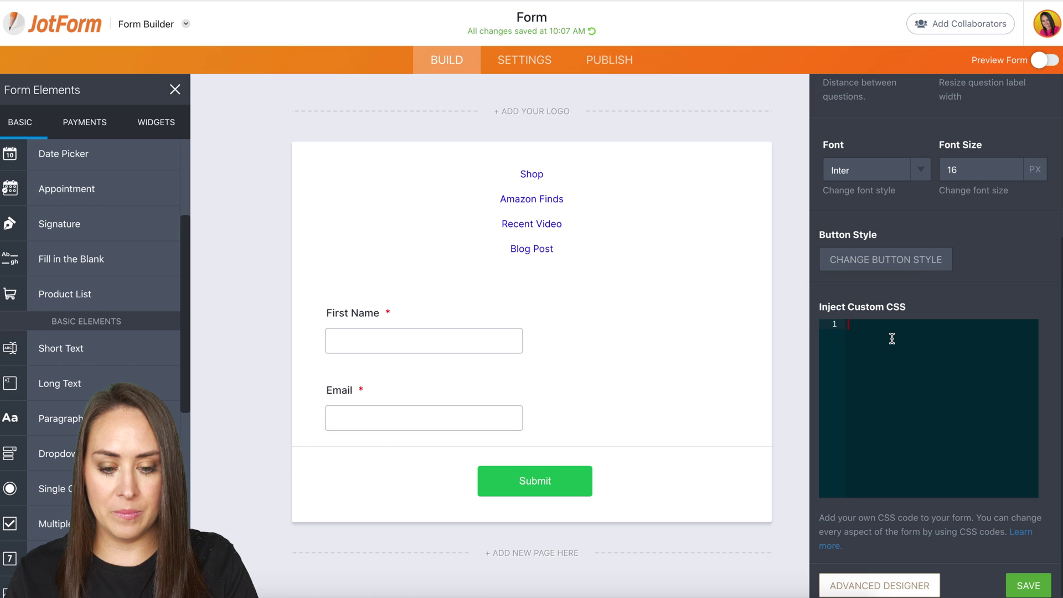
text(/*---copy css code below----*/  div#text_5 > p > a {     color: white;     font-weight: bold;     font-size: 15px;     background: #81BBC7;     padding: 8px;     display: inline-block;     cursor:pointer; } div#text_5 > p > a:hover{   background: #2B7E8F;   box-shadow: 1px 1px 6px 0px #000000; }  /*---end of css Code*/)
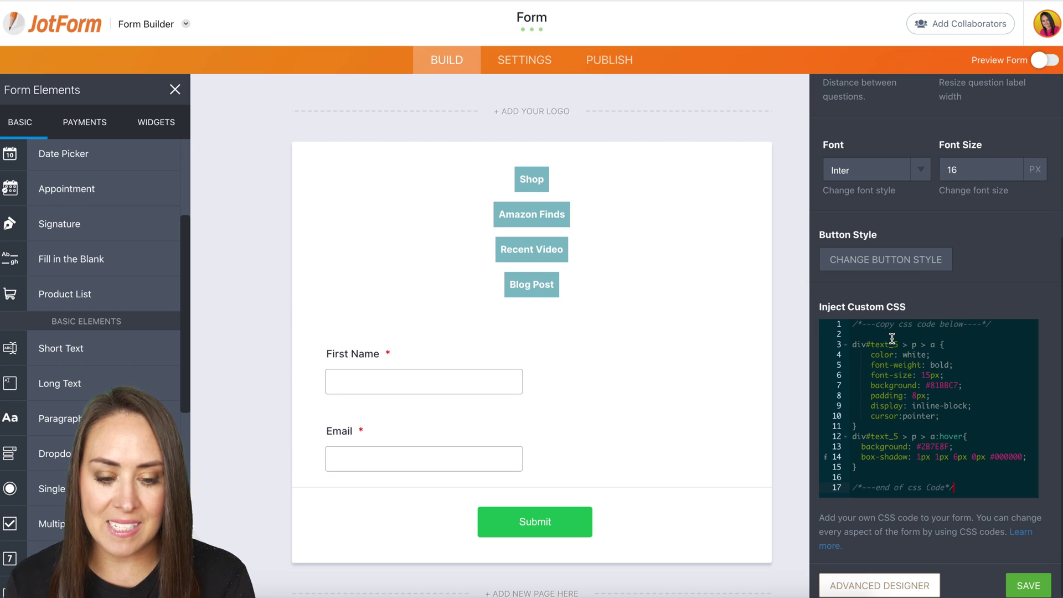
scroll(950, 365, up, 1)
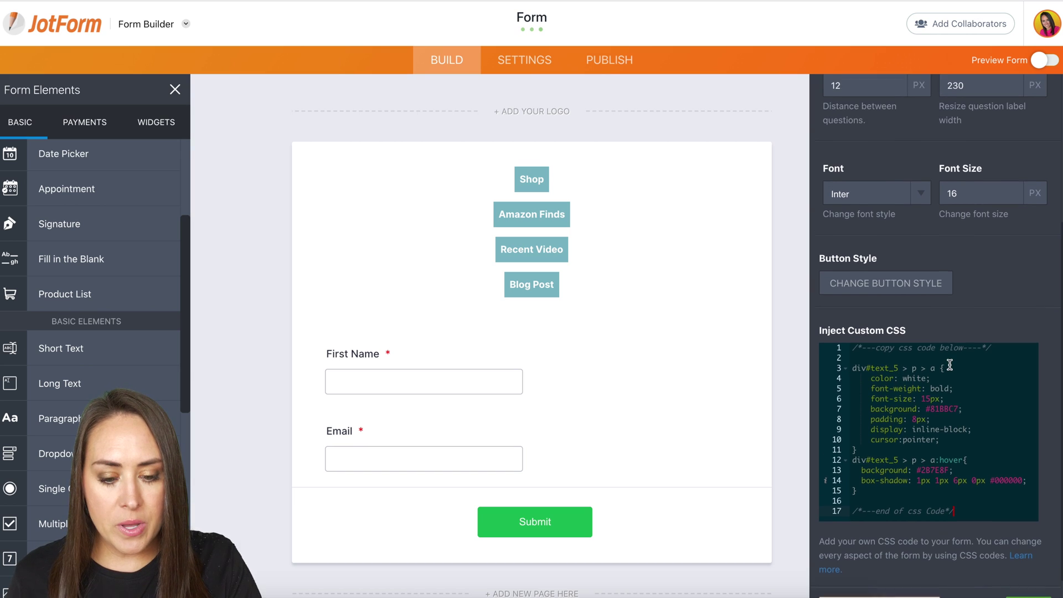
scroll(950, 365, down, 1)
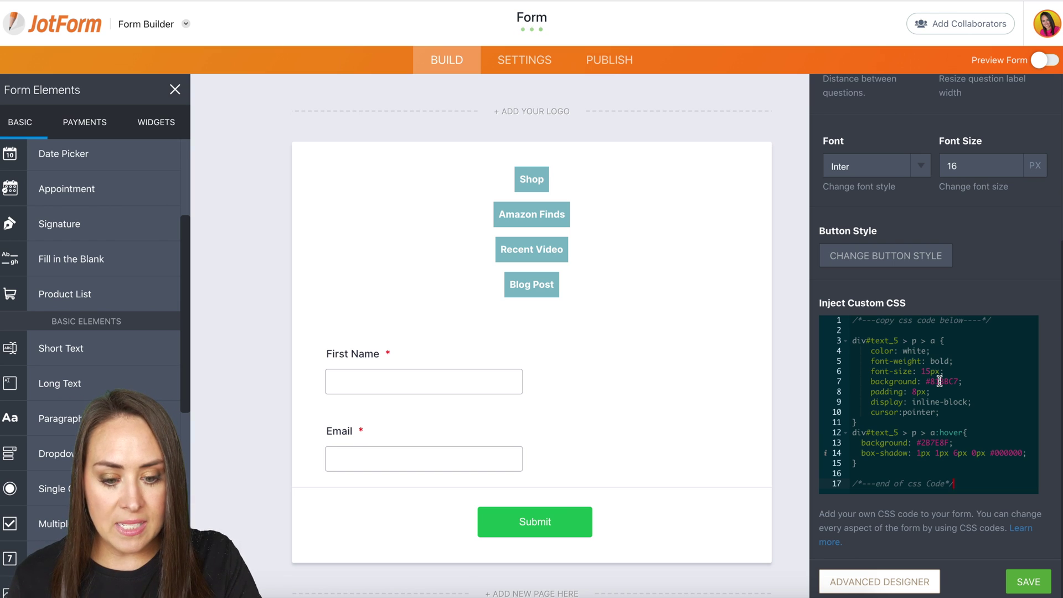
- Change the buttons' teal background colour value in the CSS to black
double_click(940, 381)
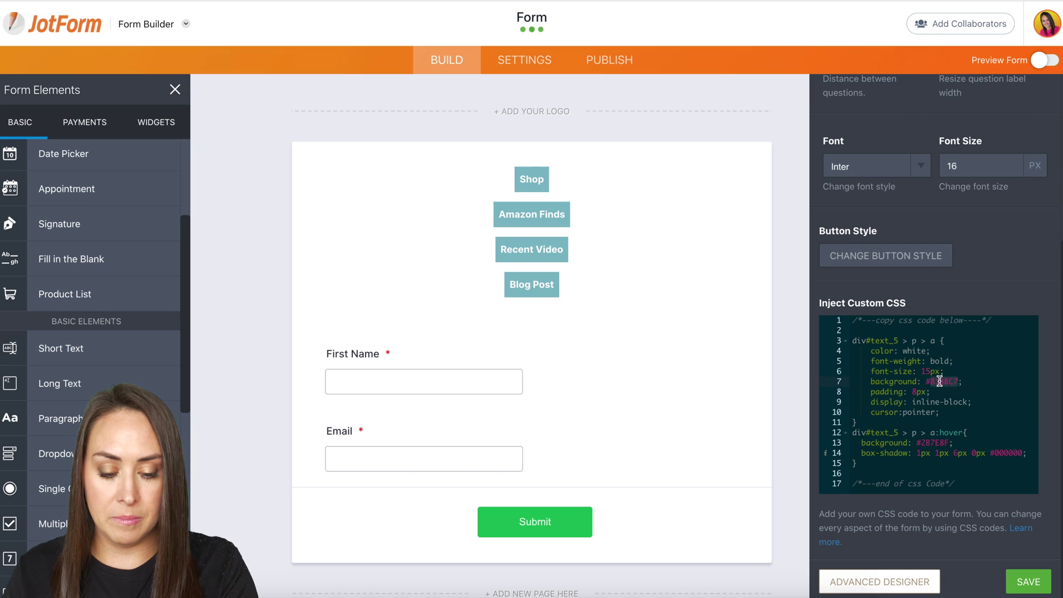
text(000000)
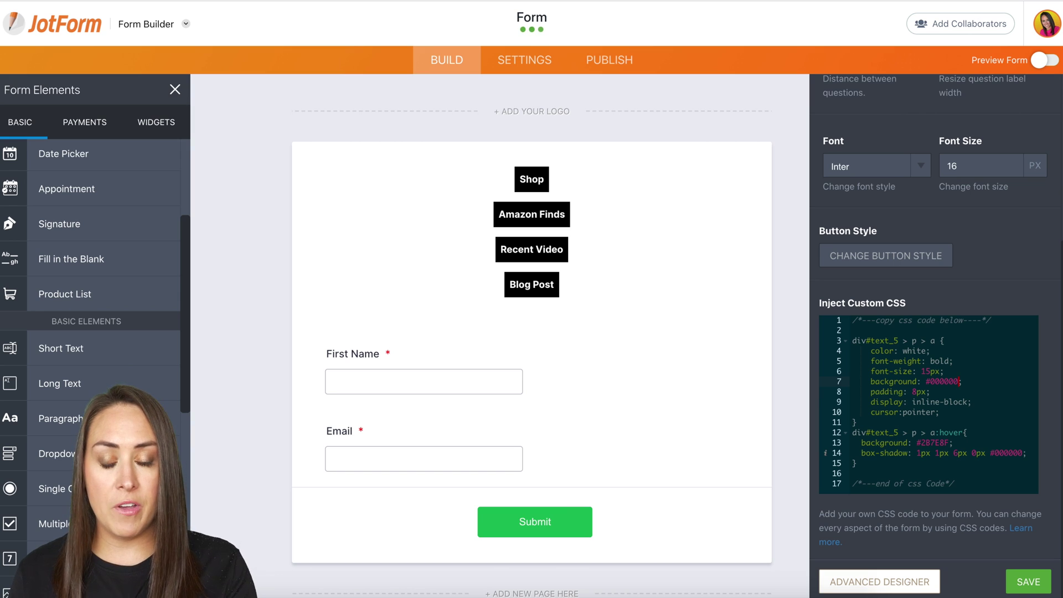
key(BackSpace)
key(BackSpace)
key(BackSpace)
key(BackSpace)
key(BackSpace)
key(BackSpace)
key(BackSpace)
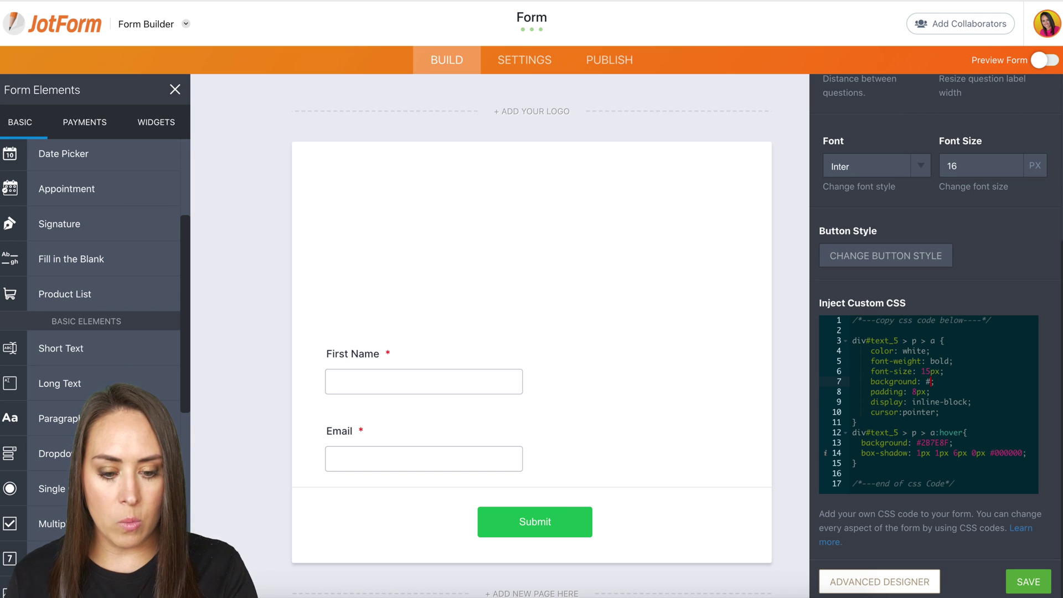
text(black)
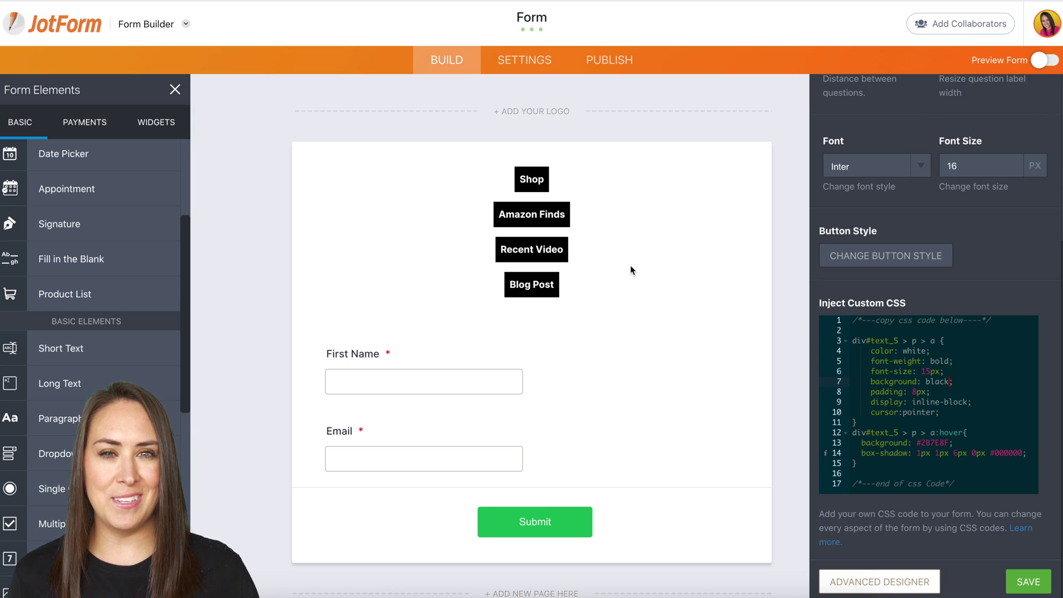
- Close the Form Designer and open the Top 3 FREE Apps form for editing from My Forms
click(791, 191)
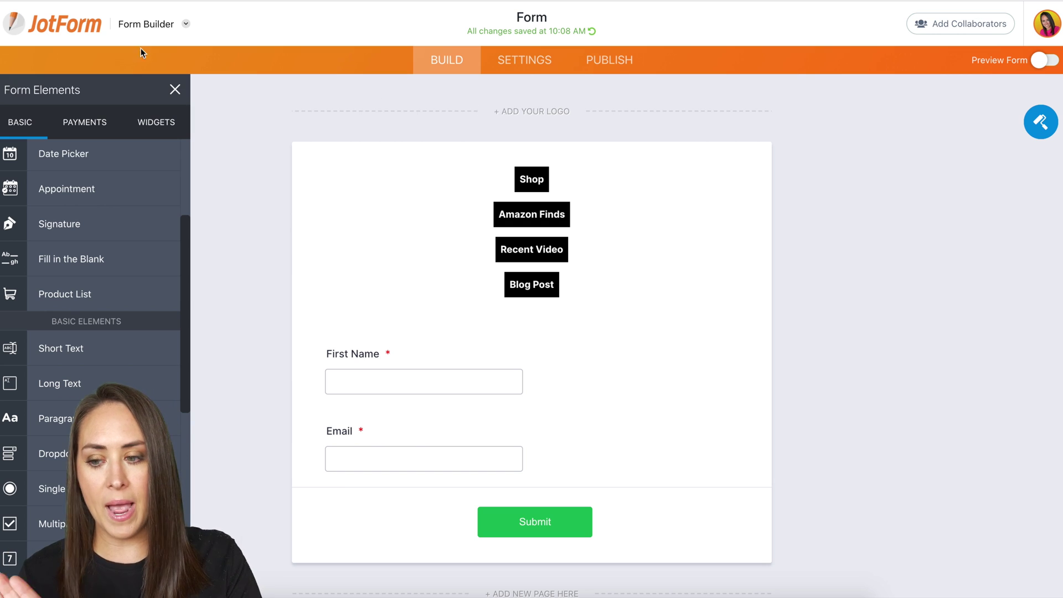
click(65, 27)
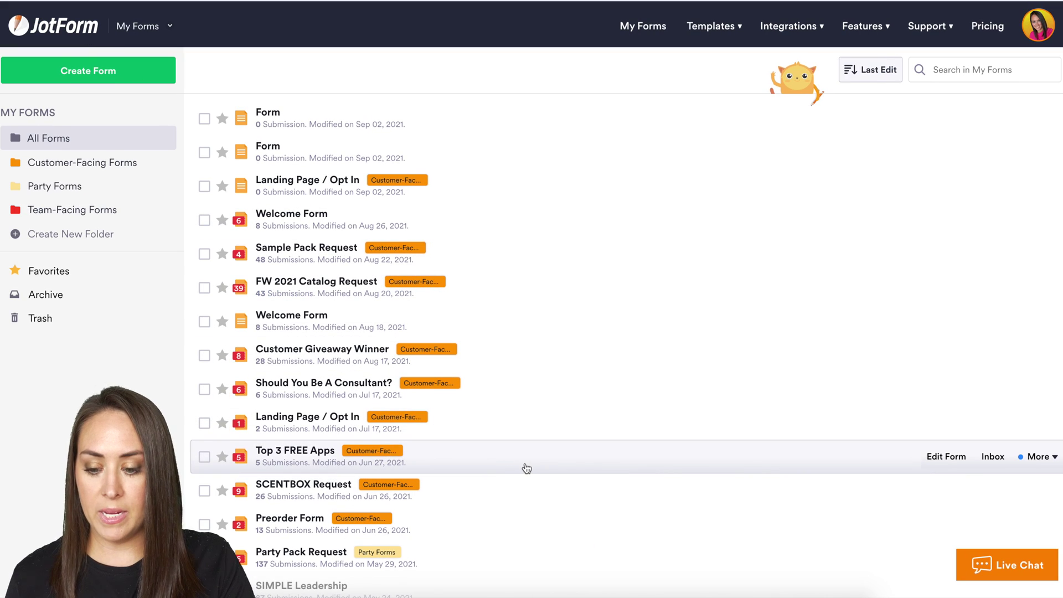
click(950, 459)
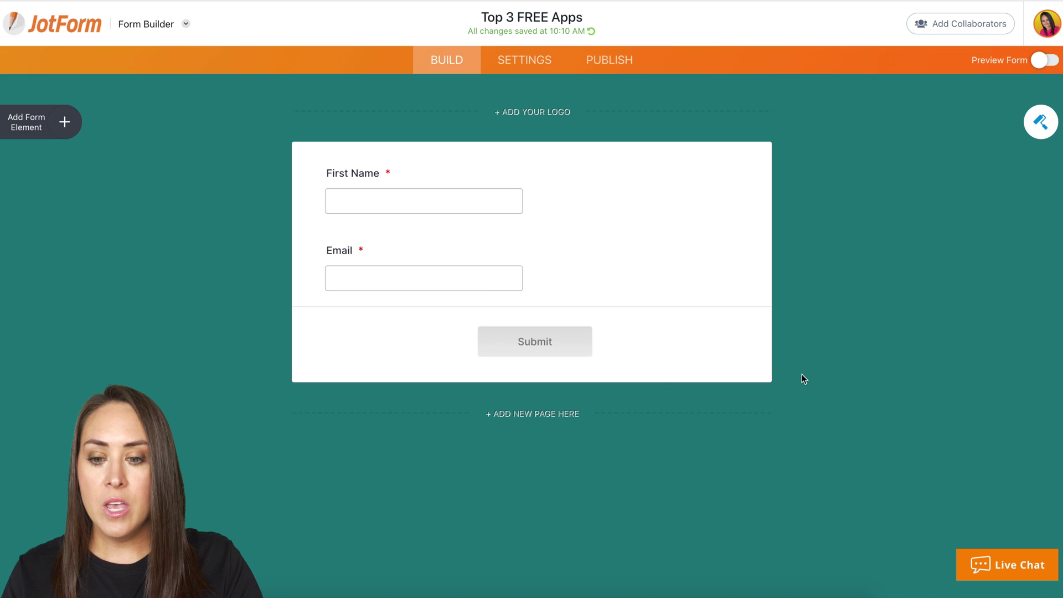
- Copy the Top 3 FREE Apps form's direct link and paste a My Top FREE Apps link under Blog Post
click(606, 62)
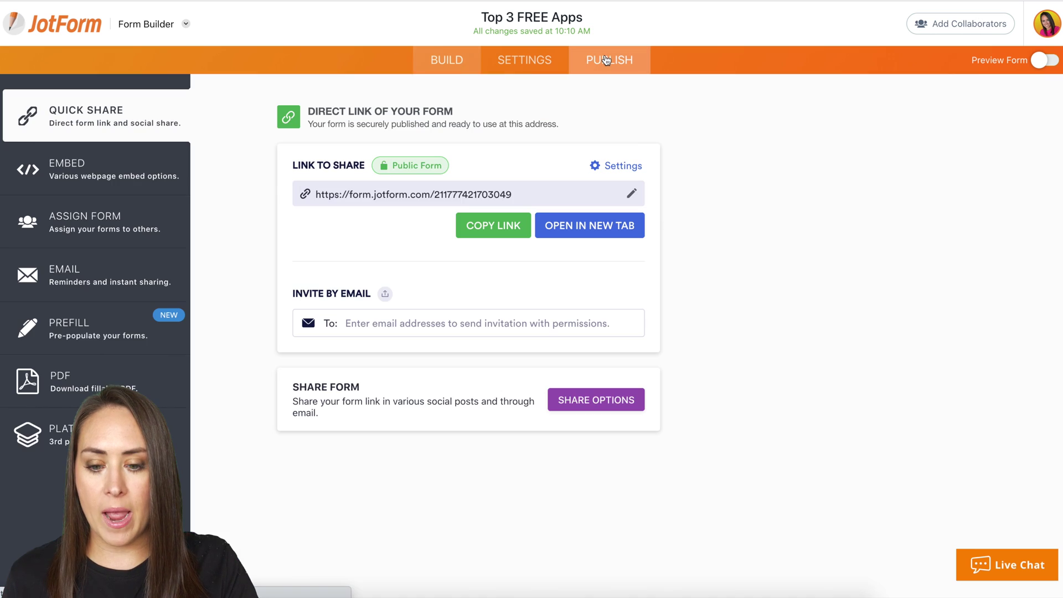
click(506, 223)
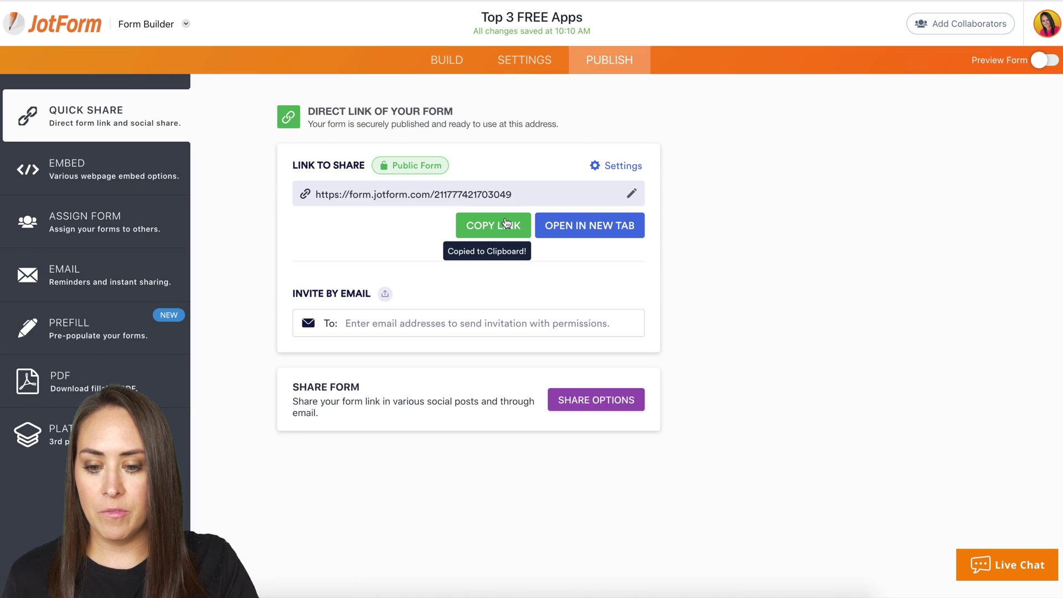
click(41, 29)
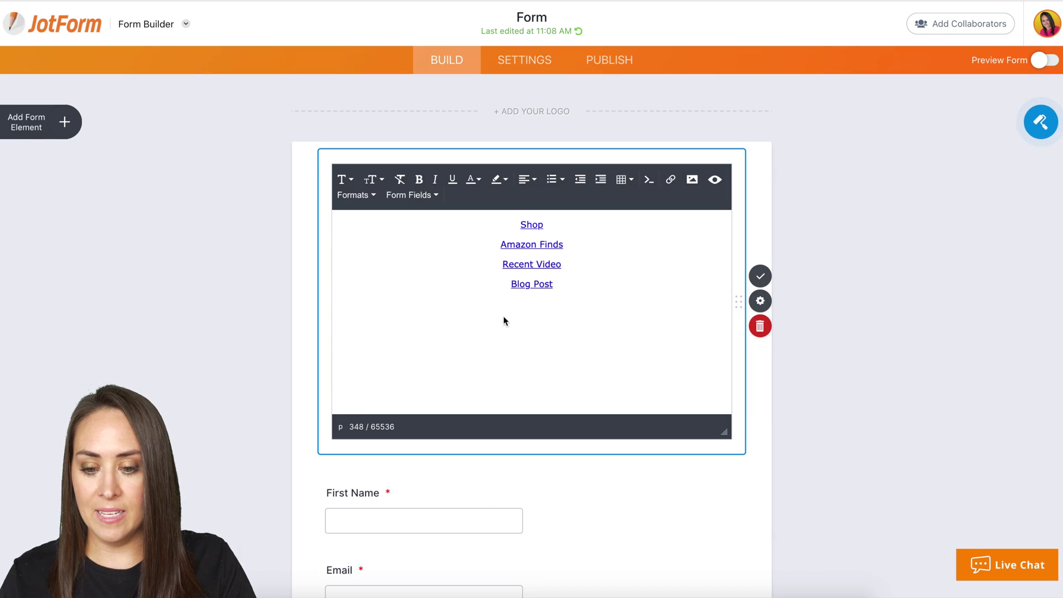
key(ctrl+v)
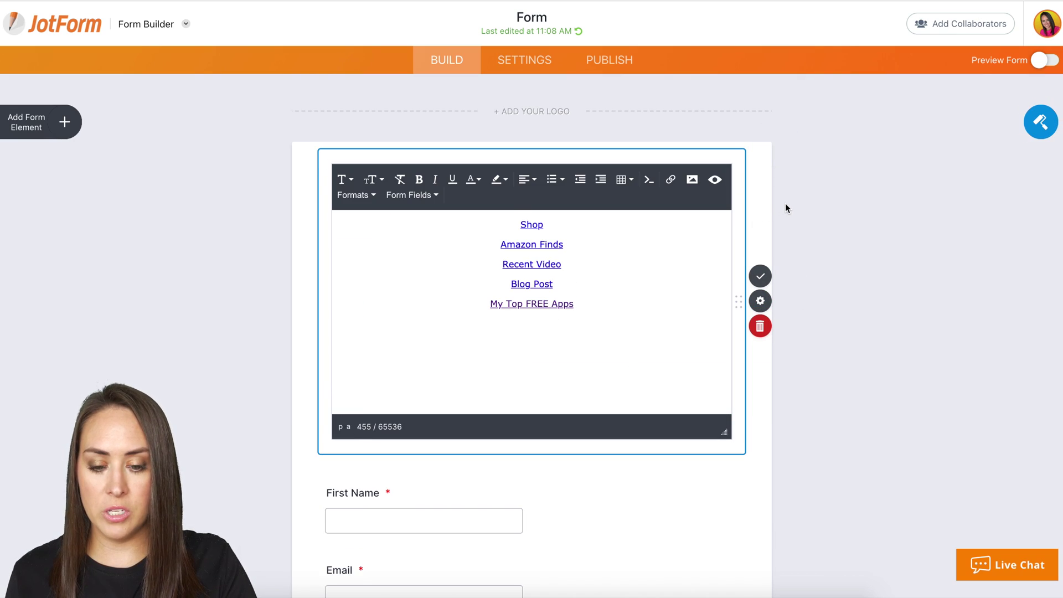